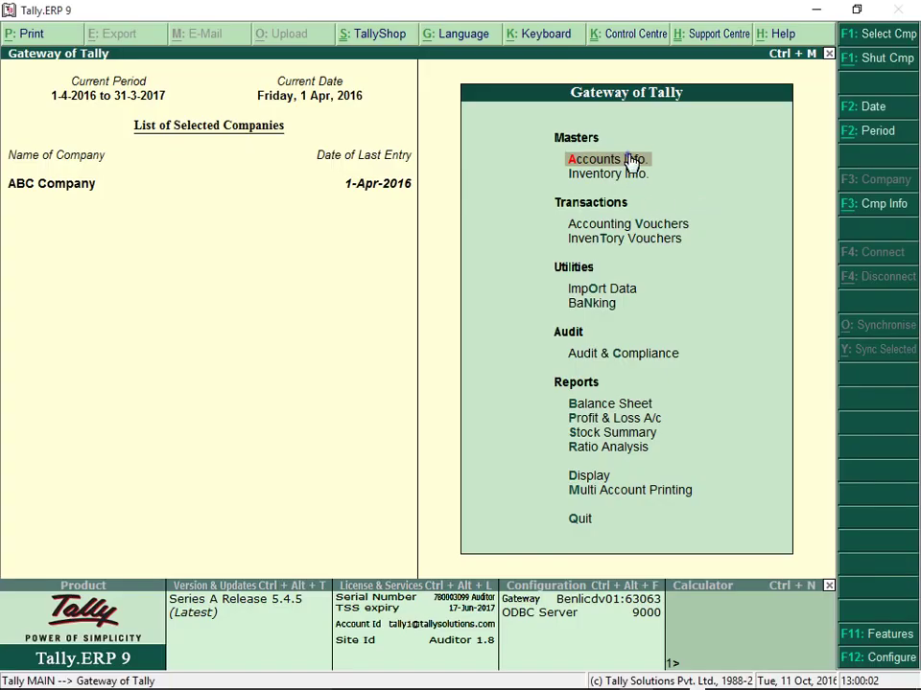
# - Create a DBS Bank ledger under Bank Accounts, Bangalore branch, with Enable e-Payments set to Yes
pyautogui.click(582, 159)
pyautogui.click(607, 291)
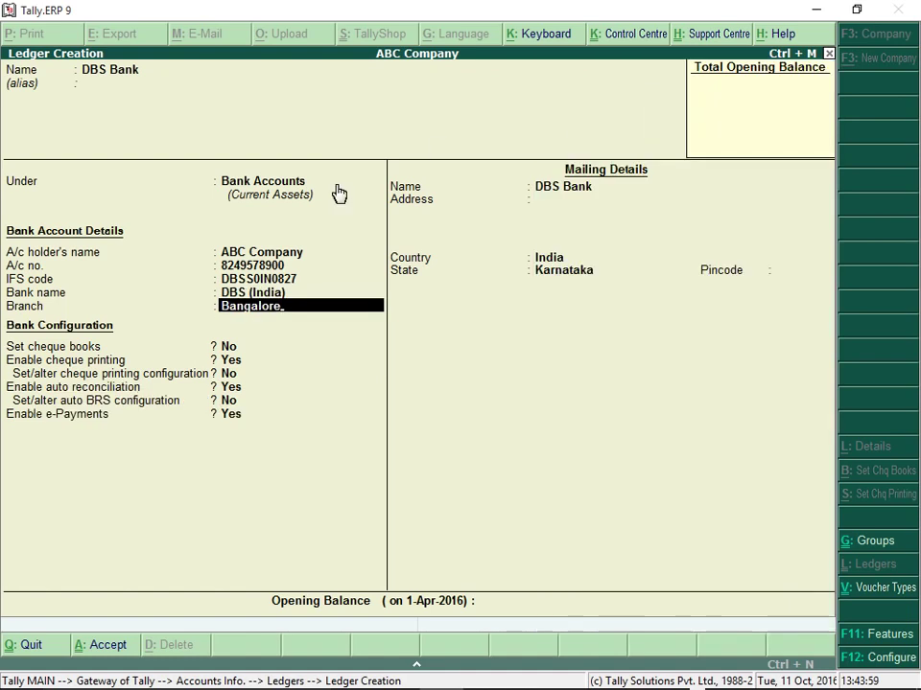
pyautogui.click(230, 413)
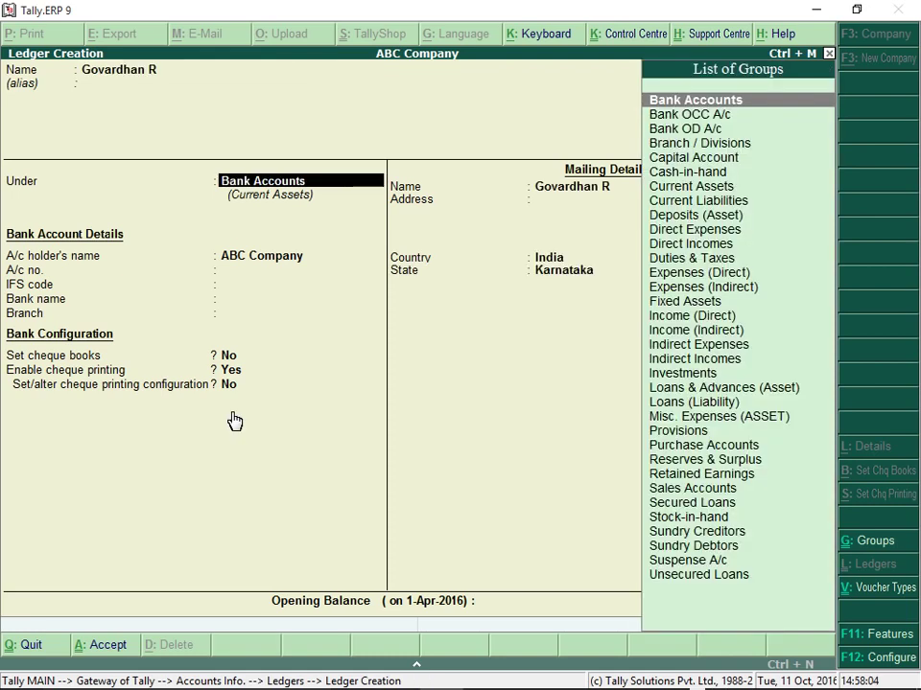
# - Create the party ledger under Sundry Creditors with e-Fund Transfer bank details and an SBIN IFS code
pyautogui.click(702, 532)
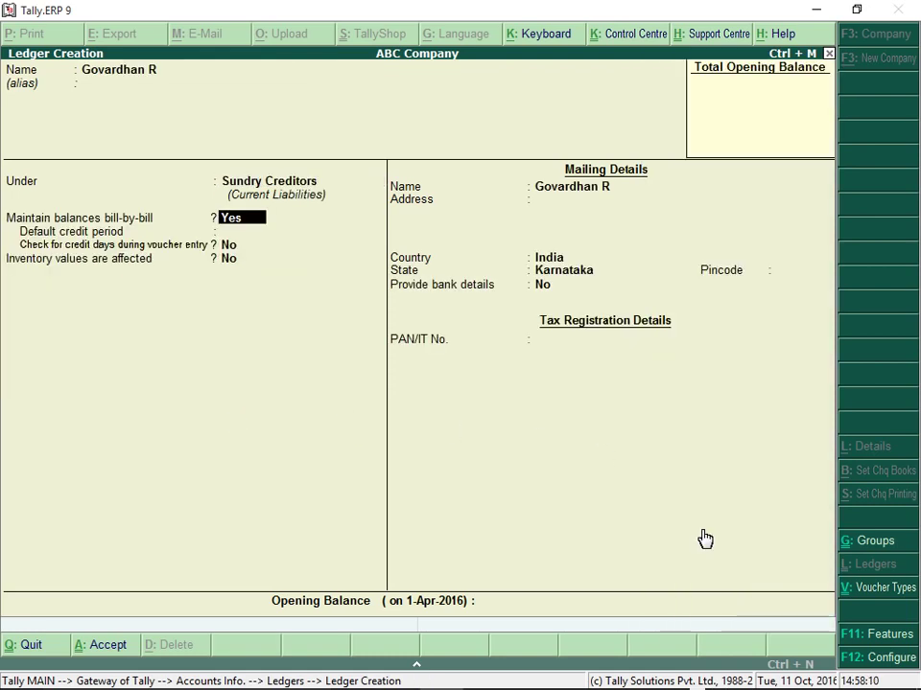
pyautogui.click(550, 295)
pyautogui.write('y')
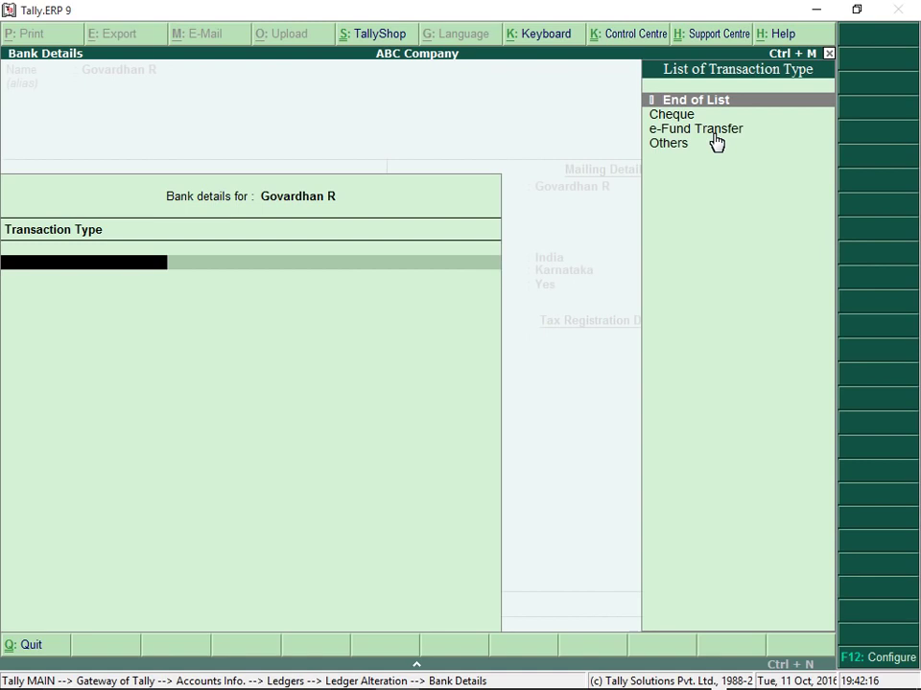
pyautogui.click(717, 142)
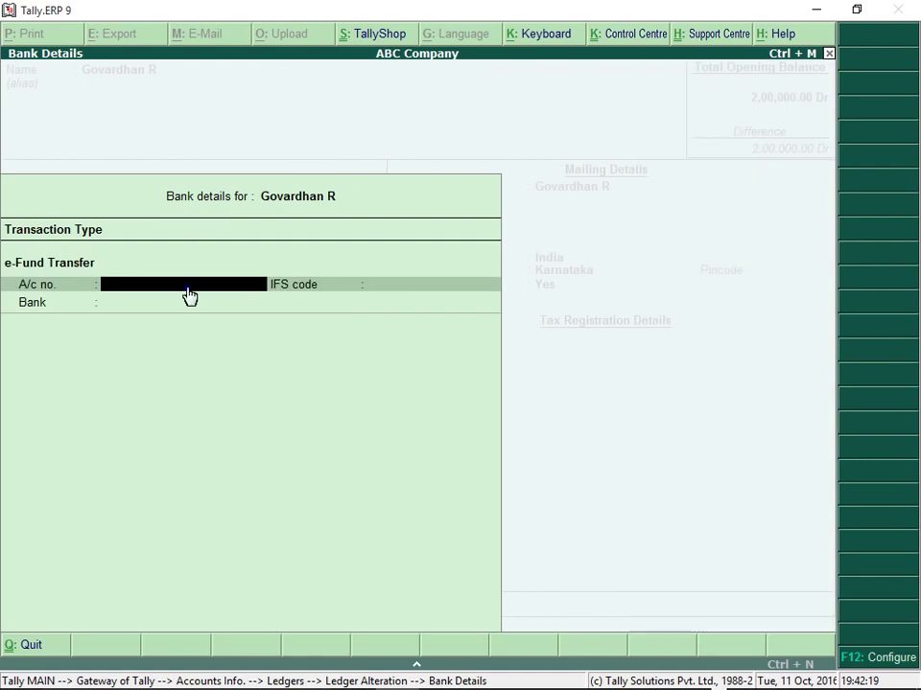
pyautogui.write('SBIN')
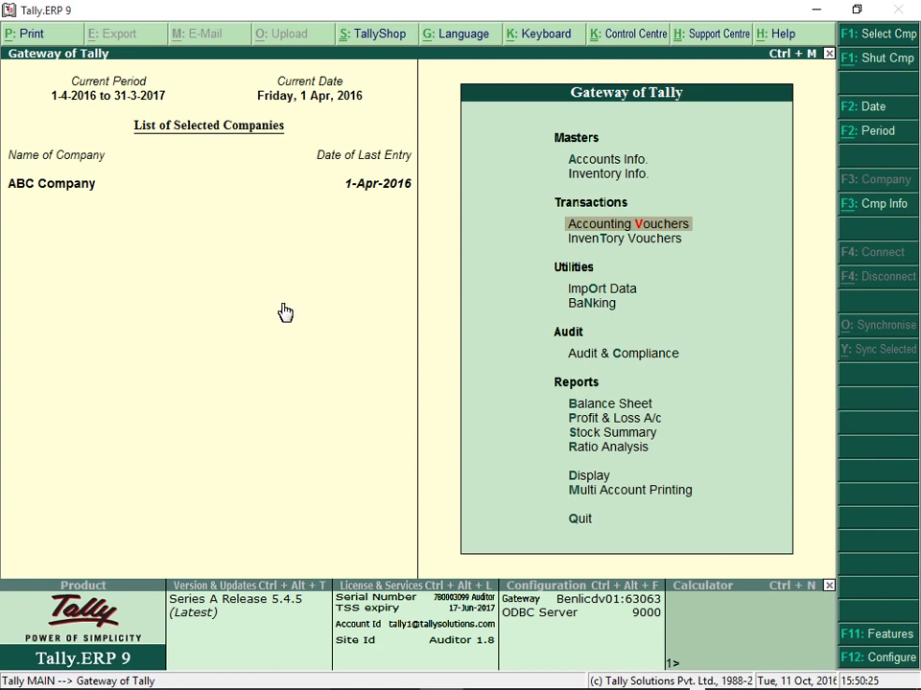
# - Record payment voucher No. 16 paying 5,000 On Account from DBS Bank to the party ledger
pyautogui.click(614, 230)
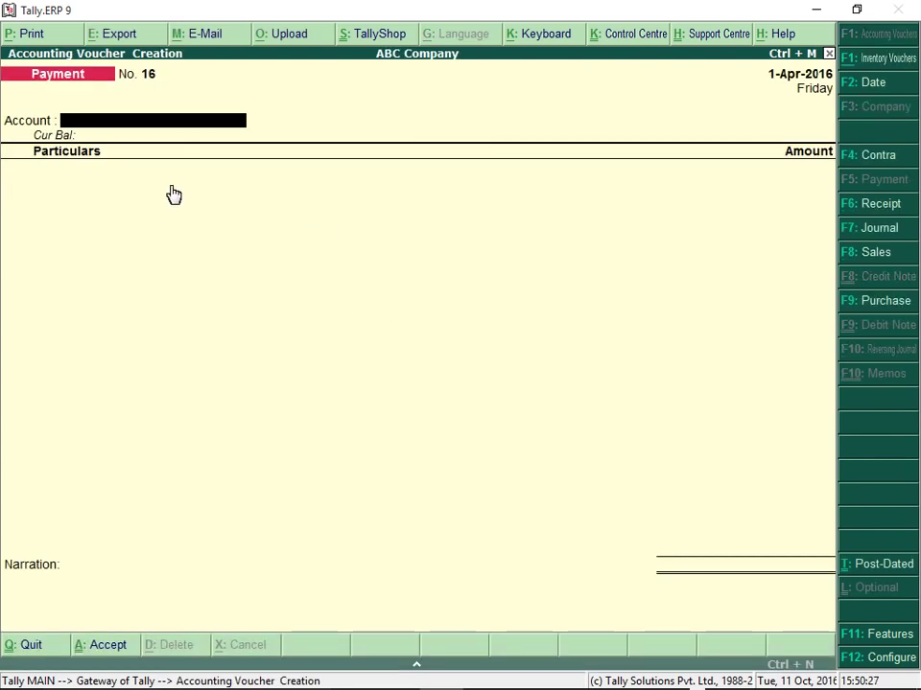
pyautogui.click(666, 133)
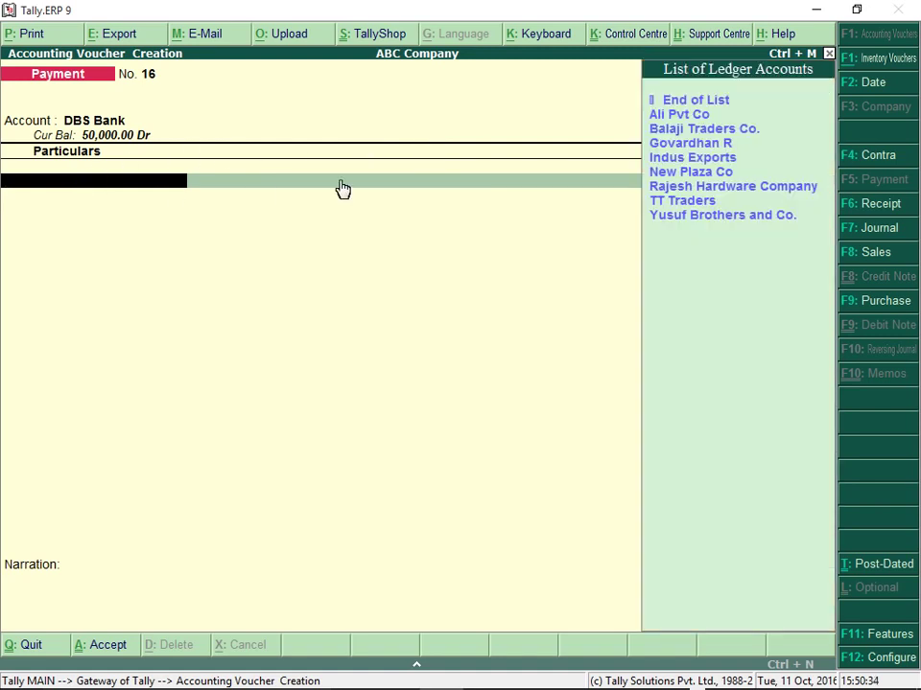
pyautogui.click(680, 146)
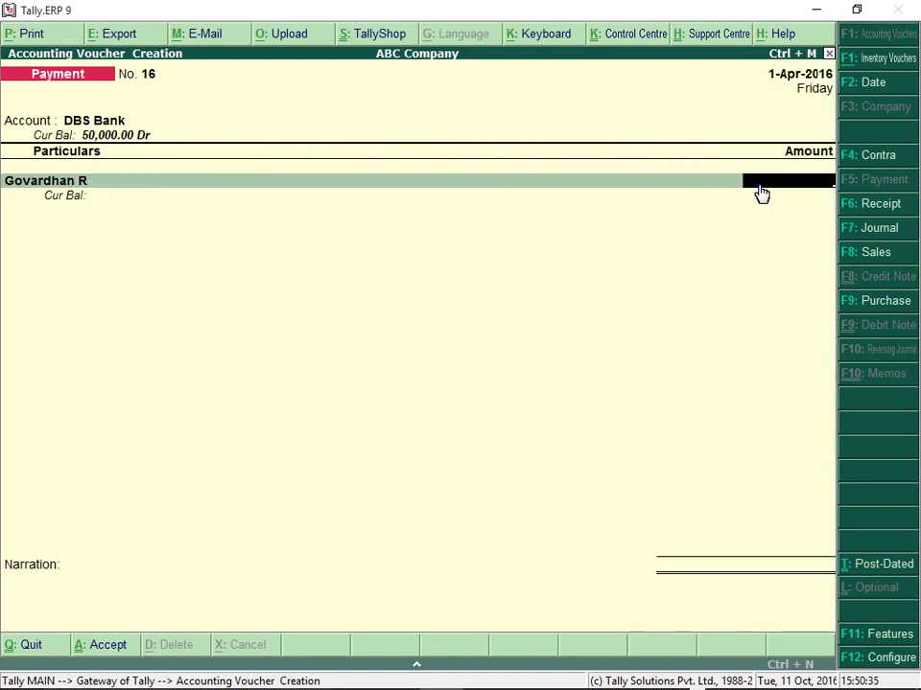
pyautogui.write('5000')
pyautogui.press('Return')
pyautogui.click(143, 288)
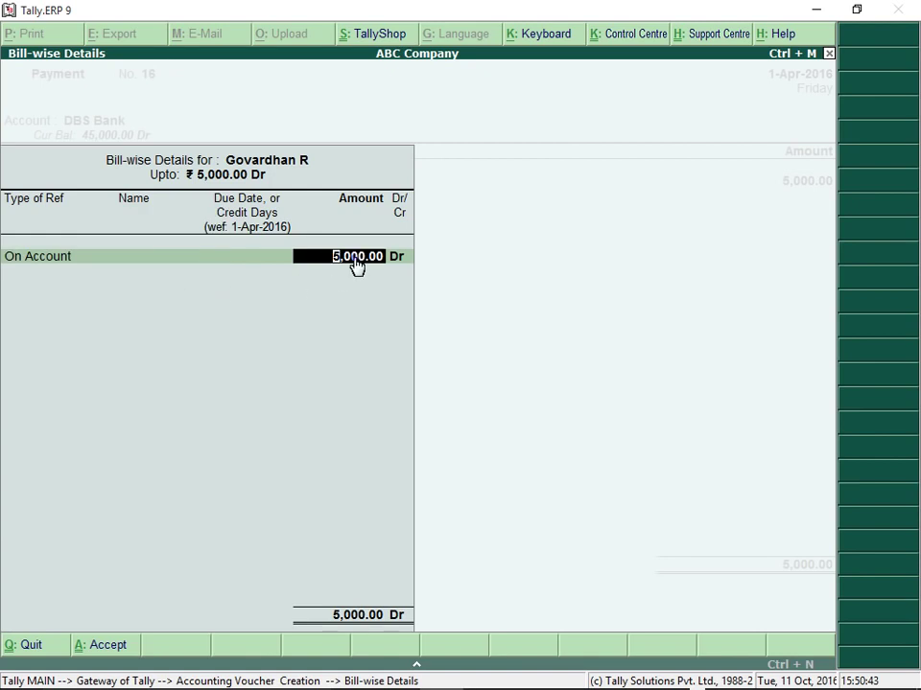
pyautogui.press('Return')
pyautogui.press('Return')
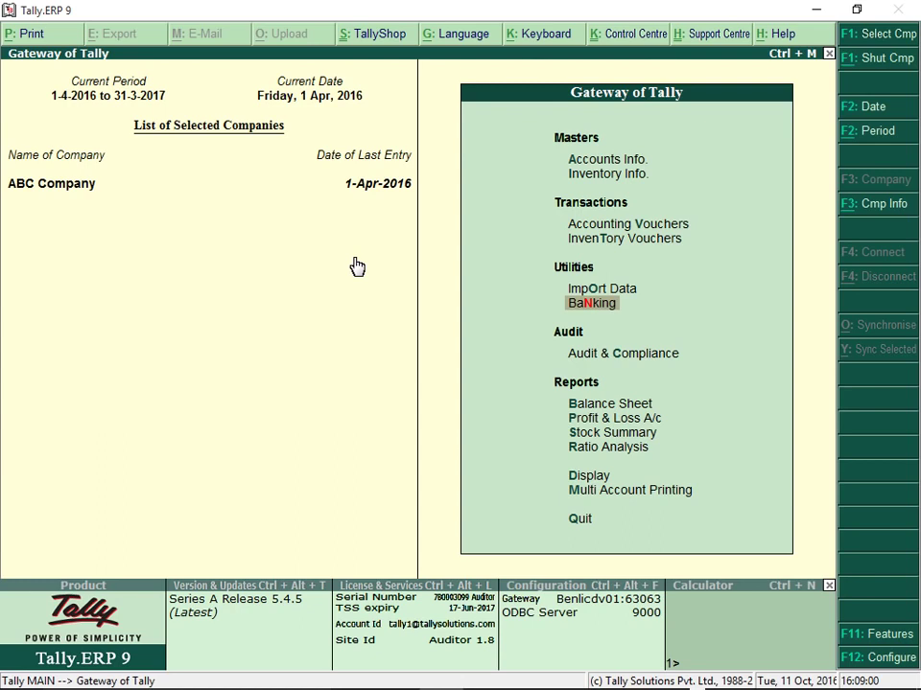
# - Open the DBS Bank e-Payments report and view the transactions ready for sending to bank
pyautogui.click(592, 304)
pyautogui.click(597, 240)
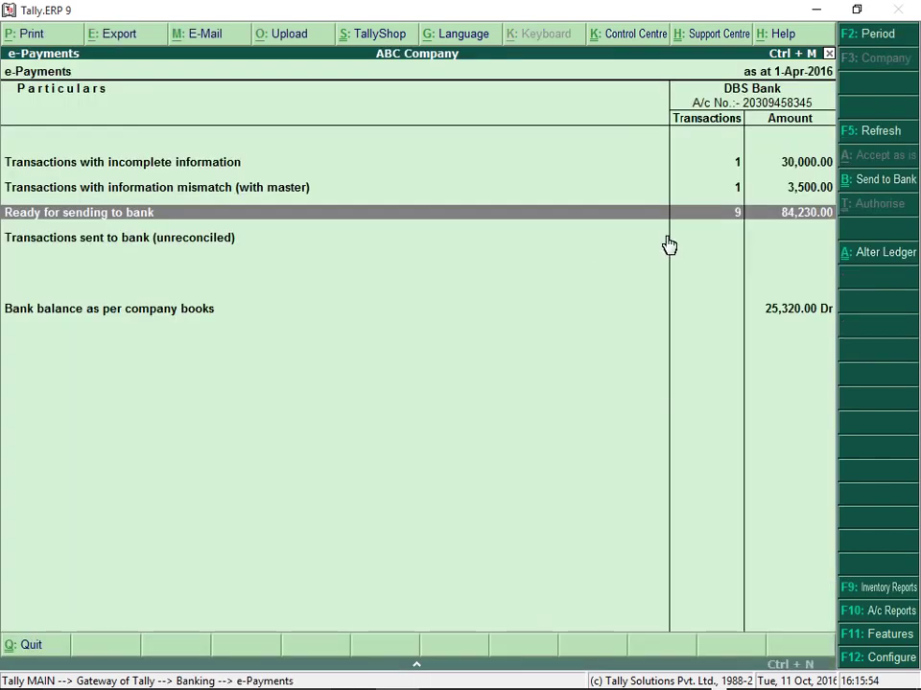
pyautogui.click(733, 212)
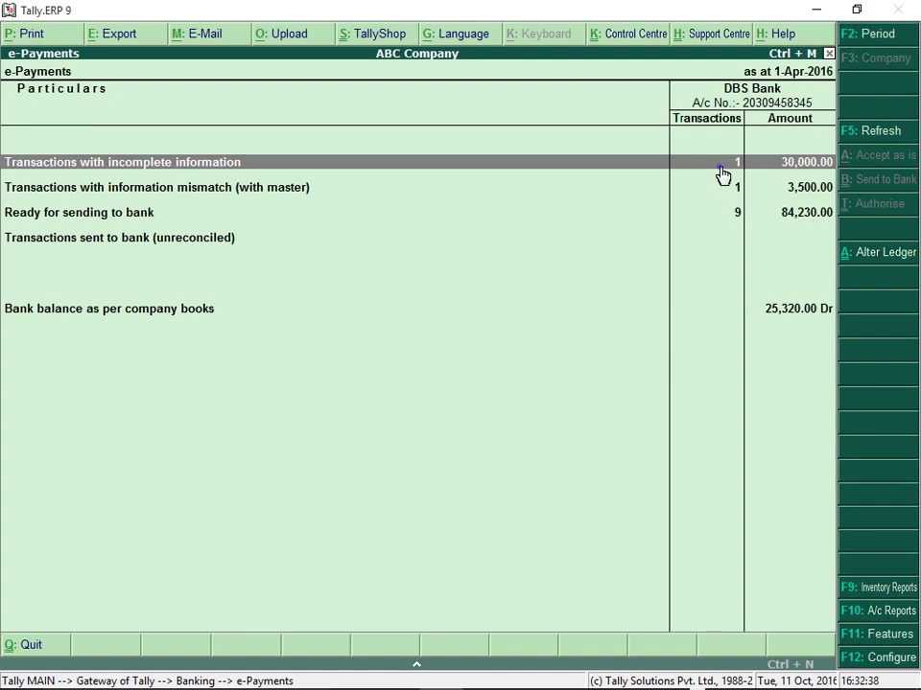
# - Fill in IFS code CORP0000046 for Balaji Traders Co.'s incomplete payment
pyautogui.doubleClick(719, 165)
pyautogui.press('Return')
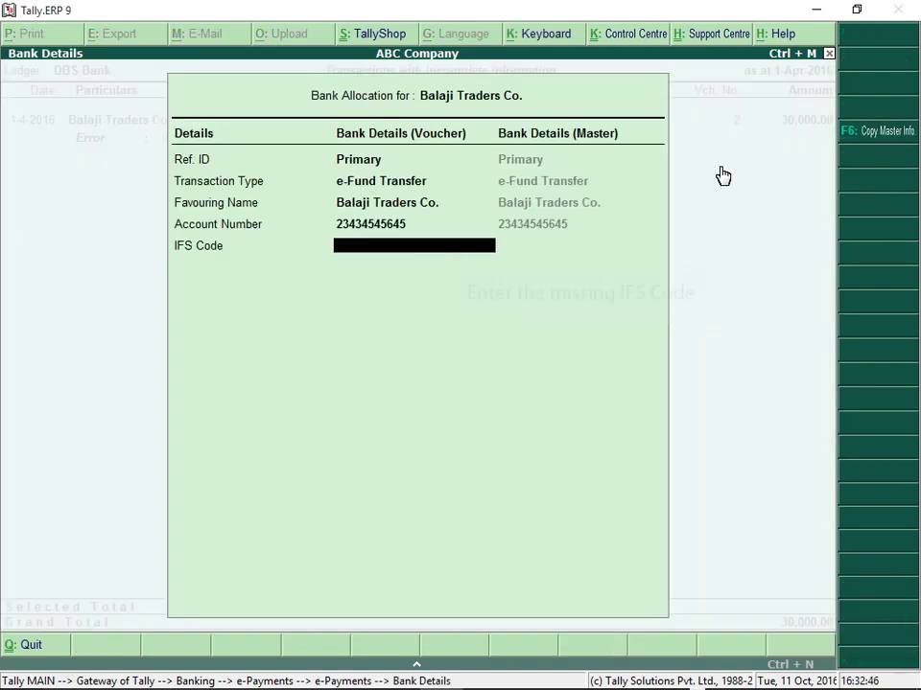
pyautogui.write('CORP0000046')
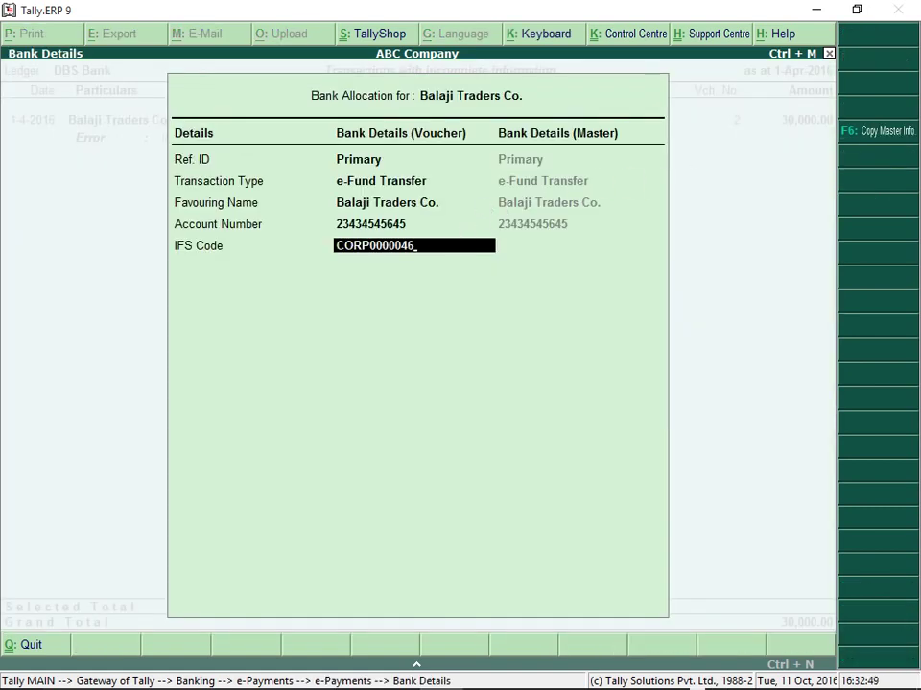
pyautogui.press('Return')
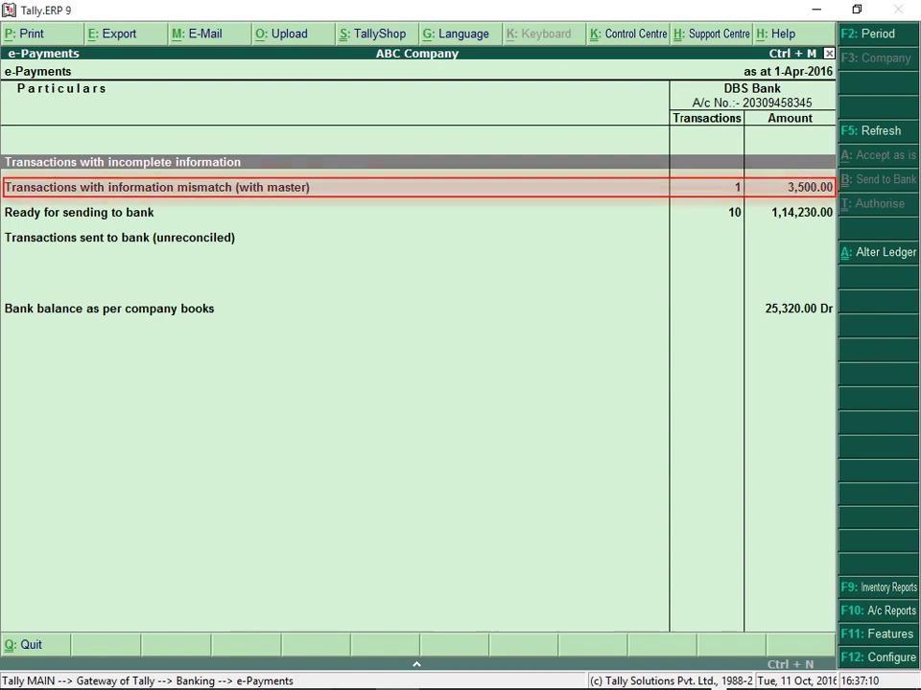
# - Accept Balaji Traders Co.'s mismatched bank details as is and confirm with Yes
pyautogui.press('Return')
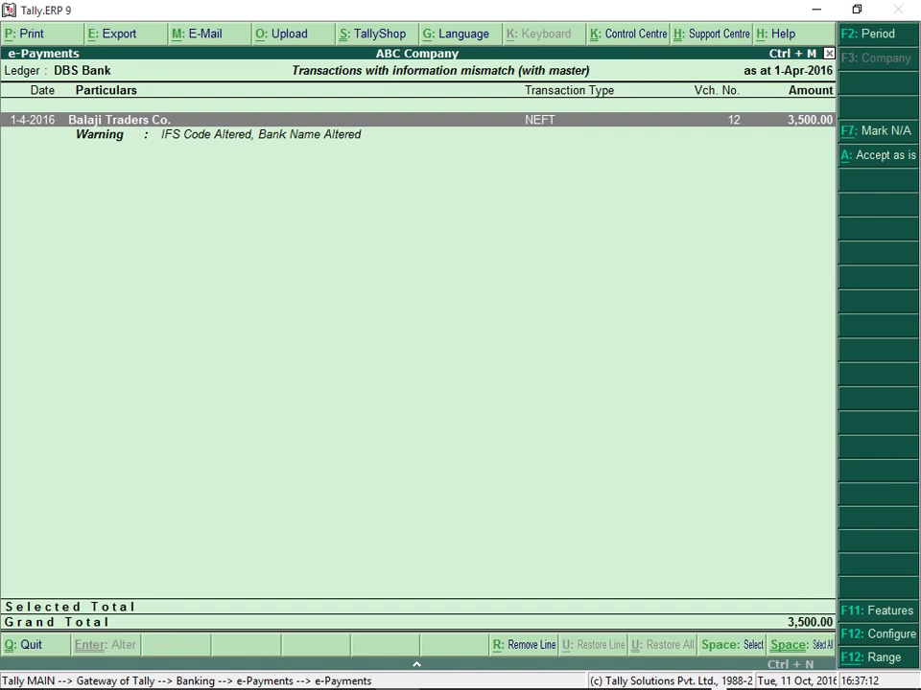
pyautogui.press('Return')
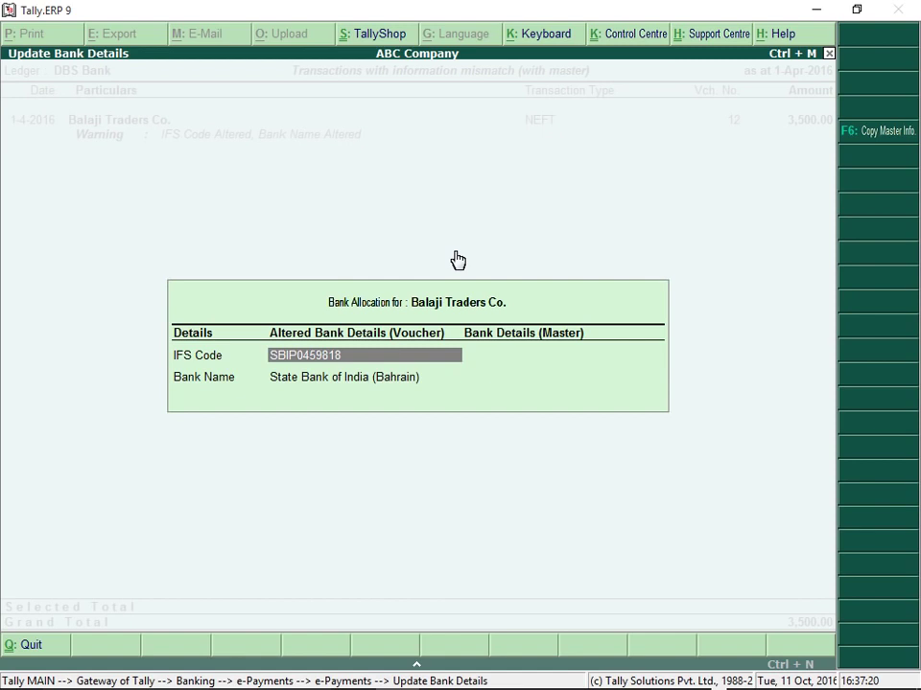
pyautogui.click(861, 135)
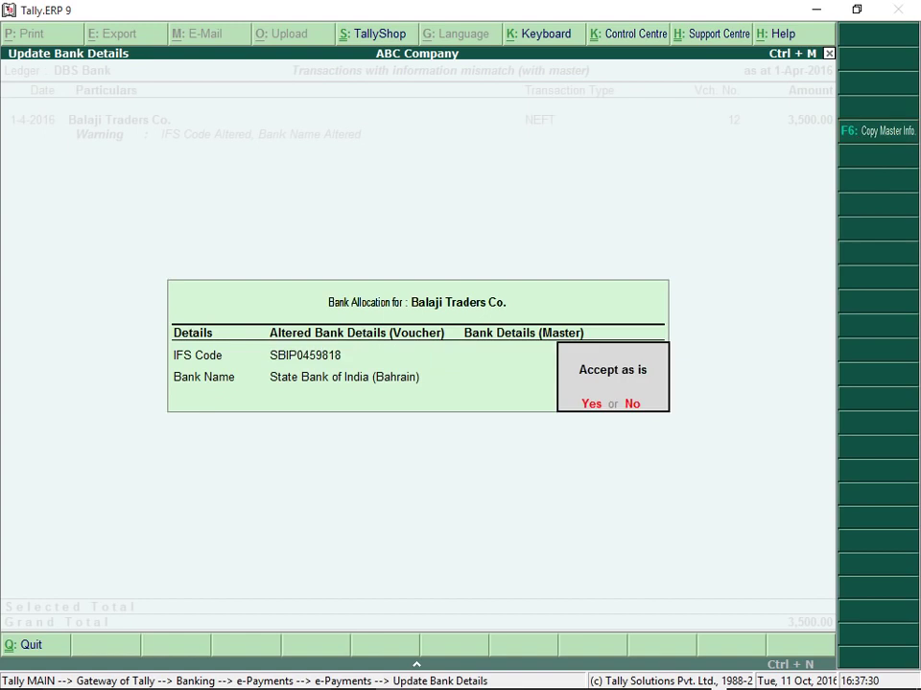
pyautogui.press('y')
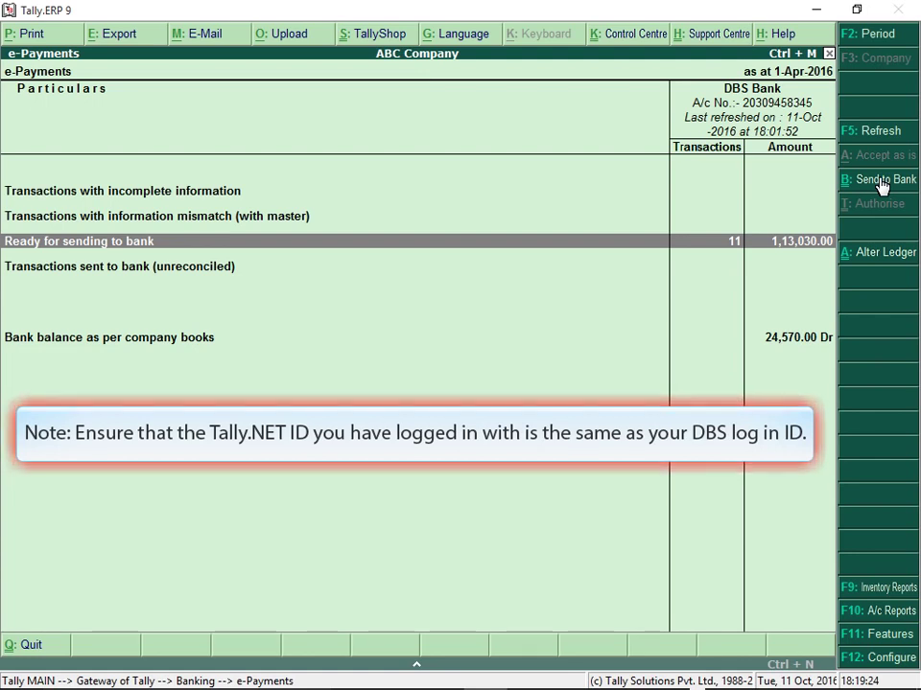
# - Send the eleven ready payments worth 1,13,030.00 to DBS, then refresh the report
pyautogui.click(880, 181)
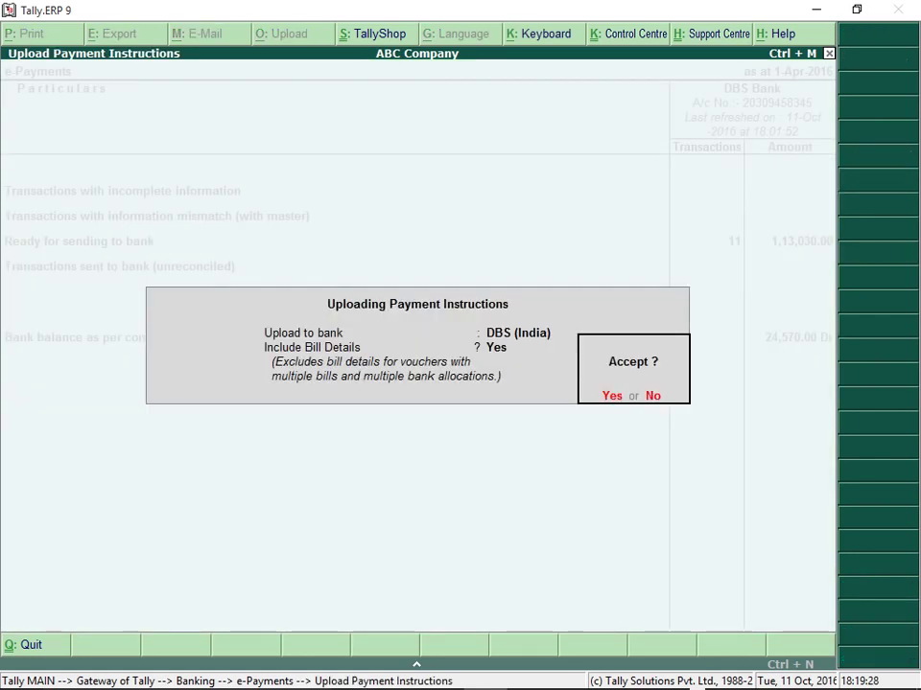
pyautogui.press('Return')
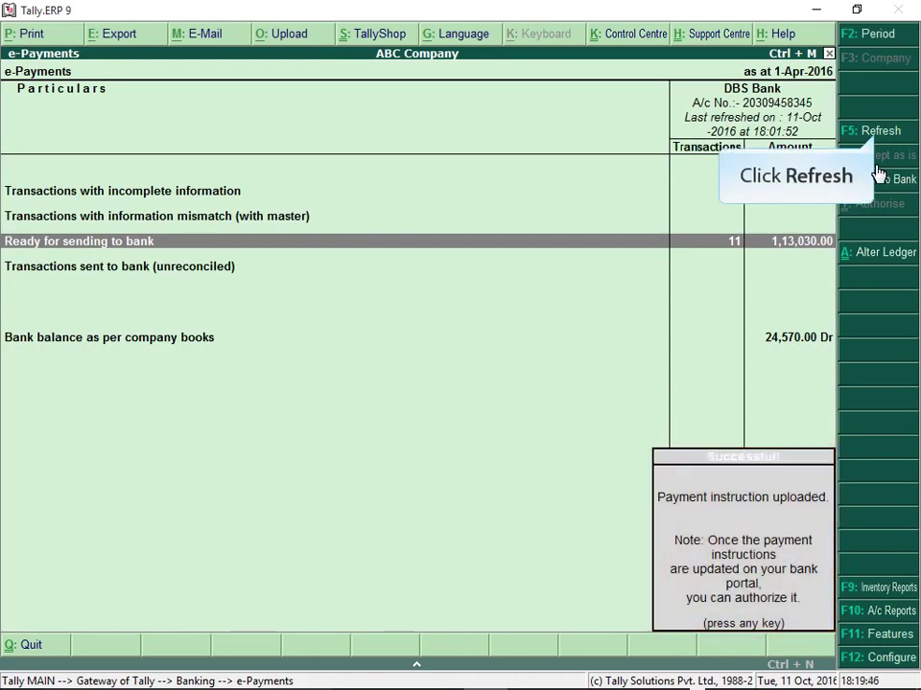
pyautogui.click(880, 140)
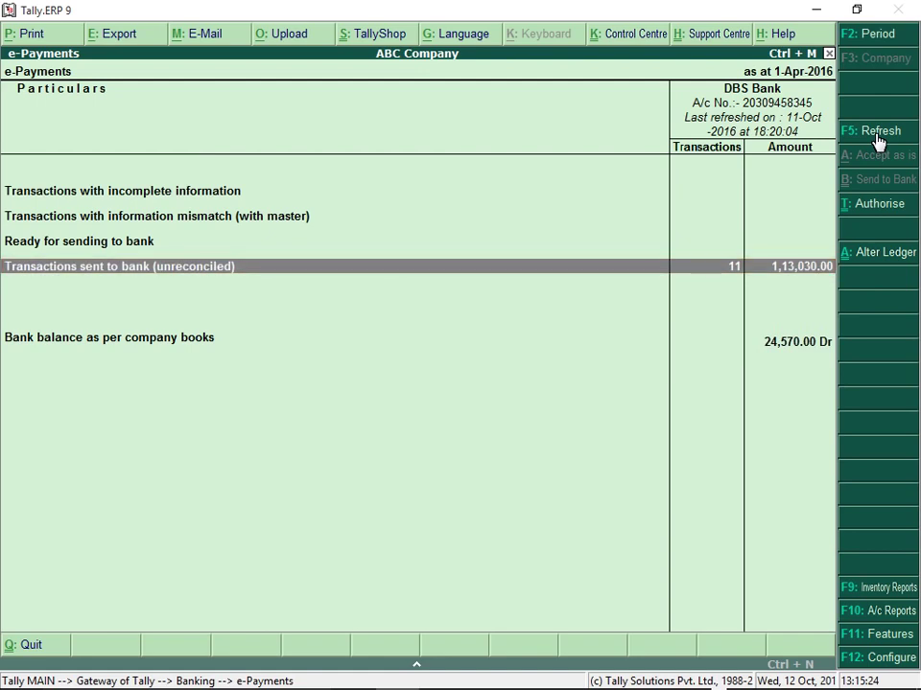
# - Authorise the unreconciled sent transactions, bringing up the DBS IDEAL login page
pyautogui.click(734, 278)
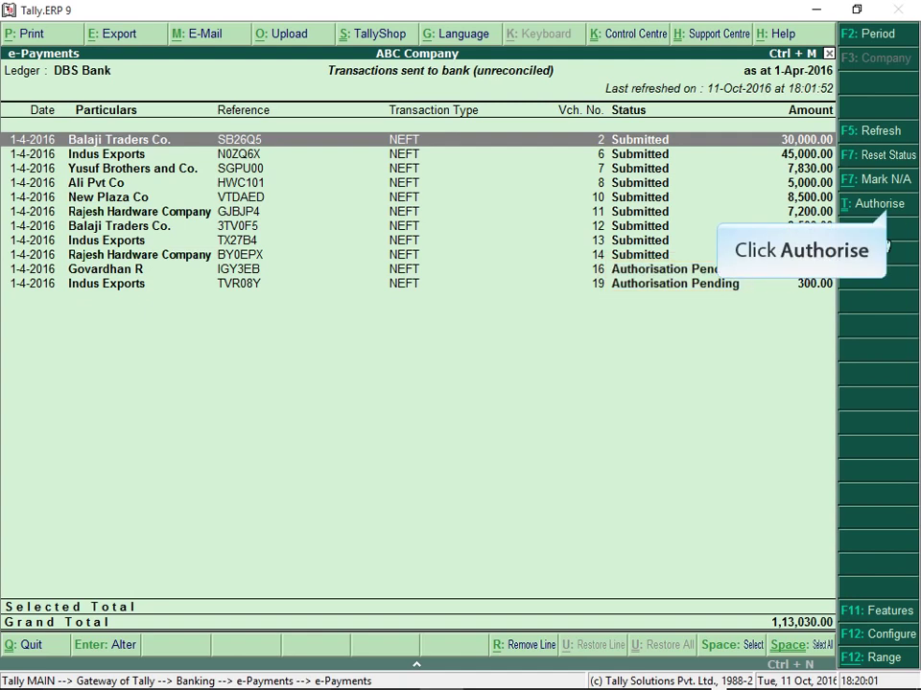
pyautogui.click(896, 206)
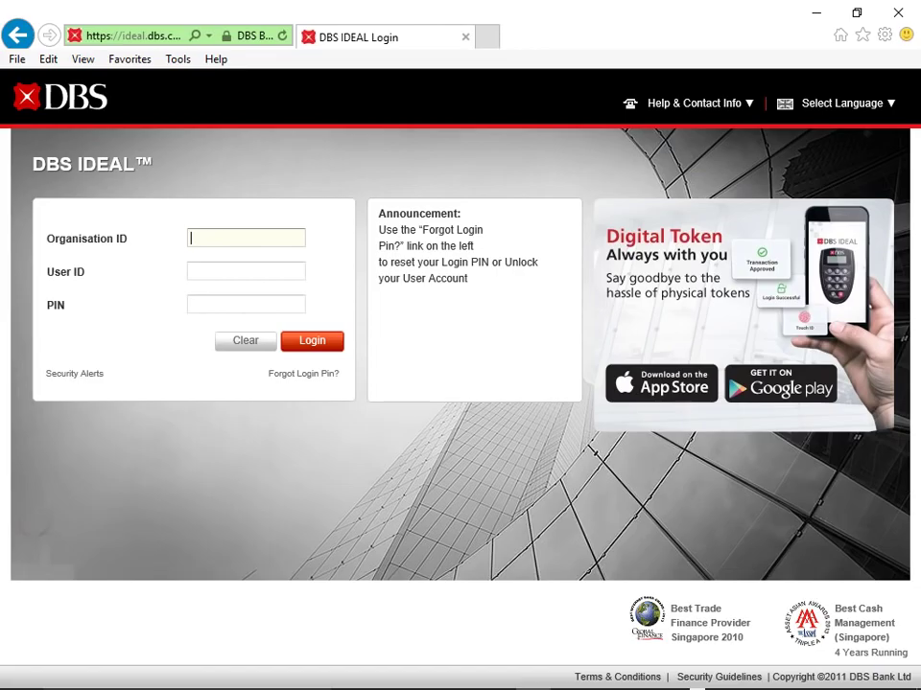